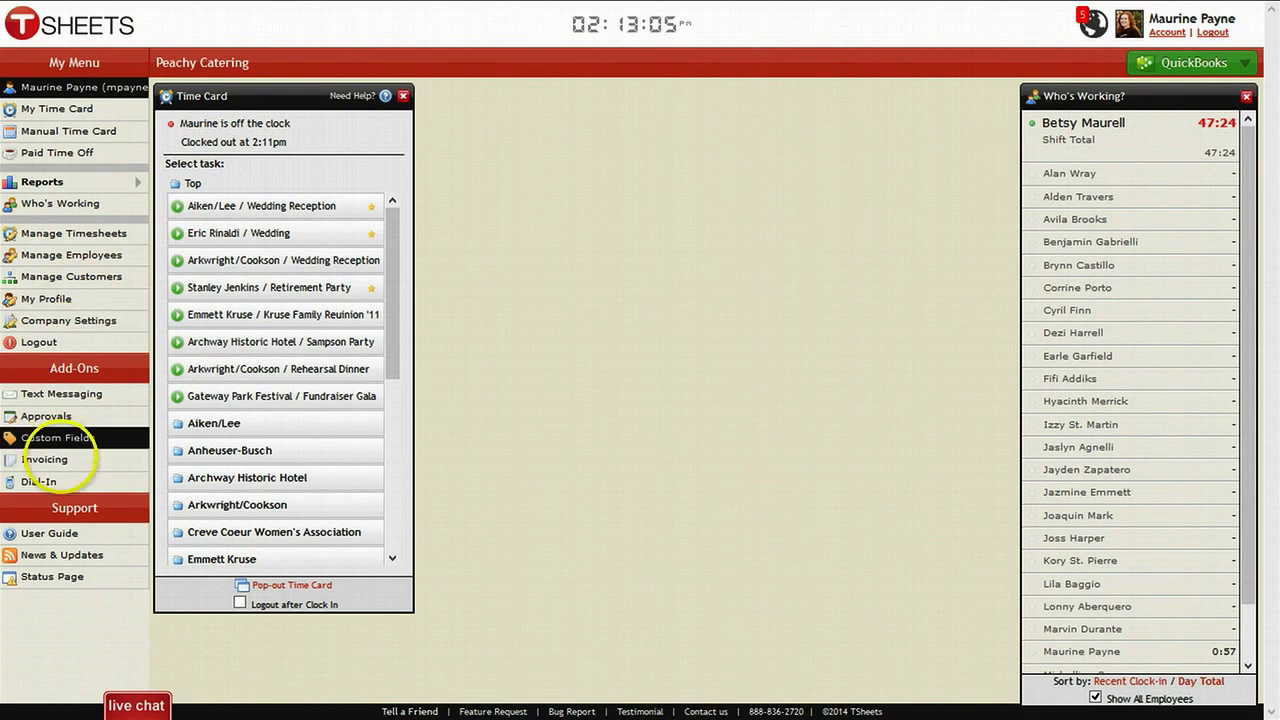
Step: Clock in to the Retirement Party task with Billable set to Yes and Service Item set to Bussing
mouse_move(47, 479)
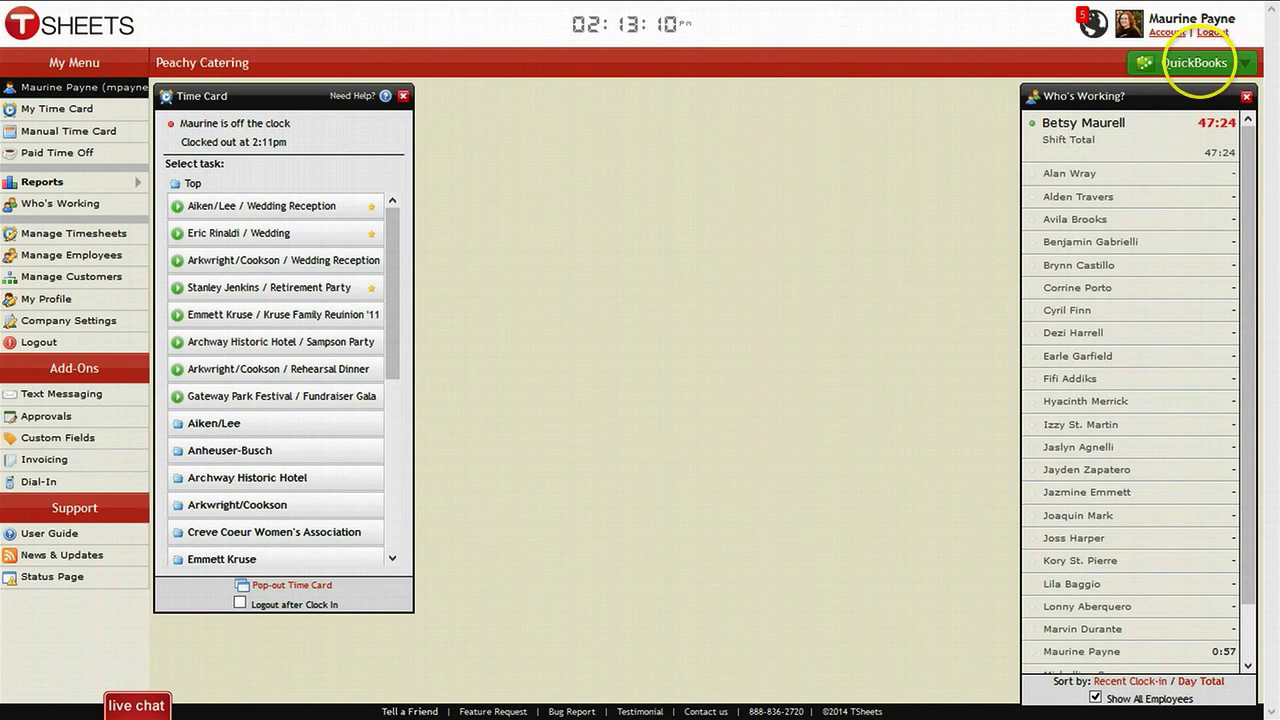
mouse_move(98, 463)
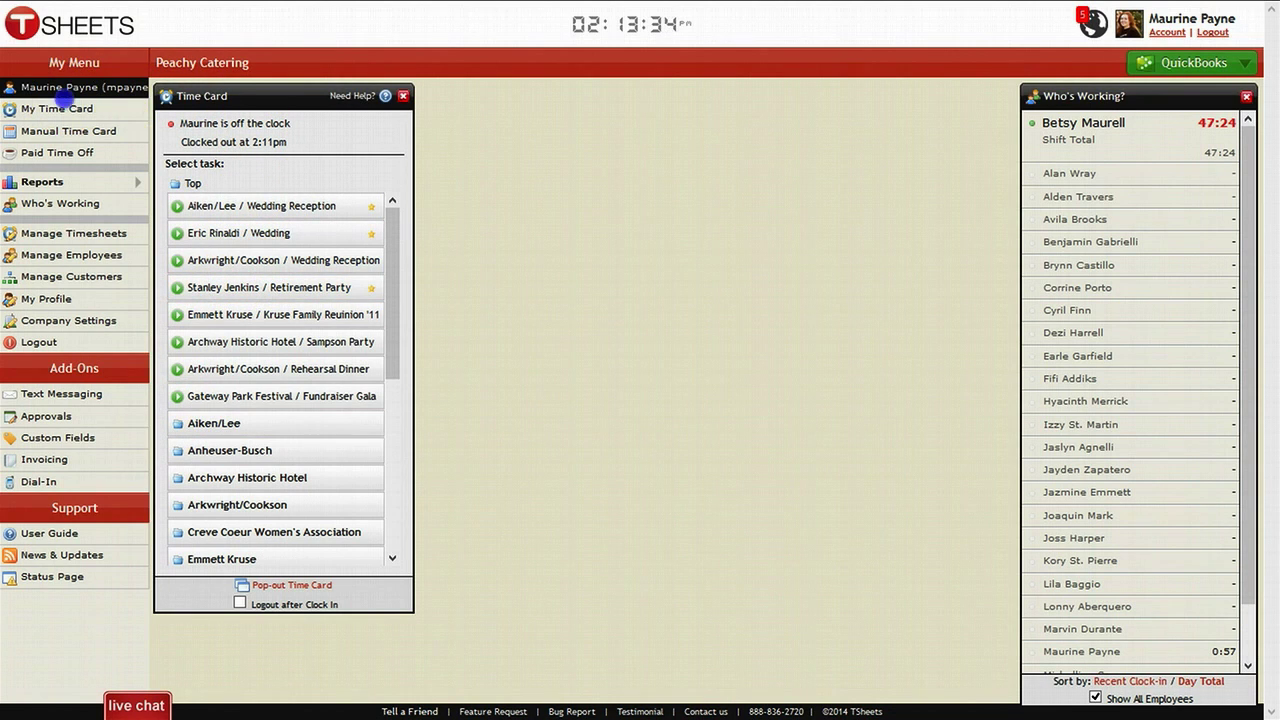
click(62, 92)
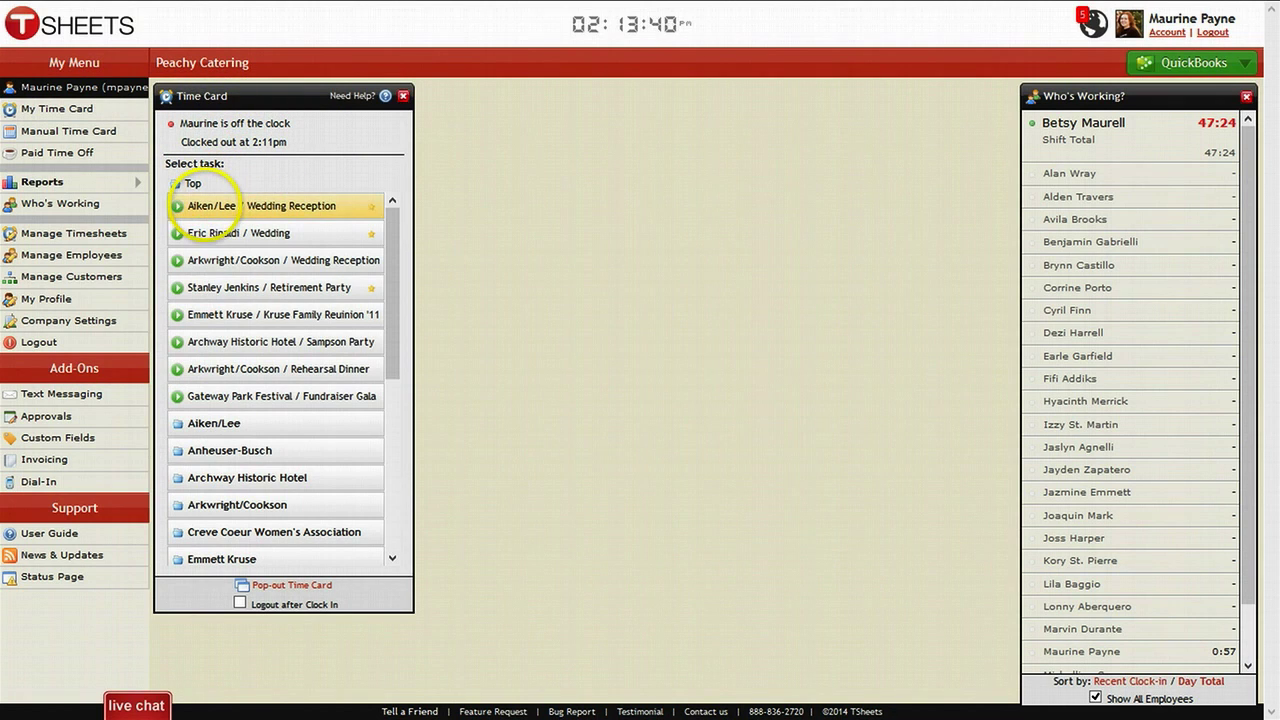
click(225, 288)
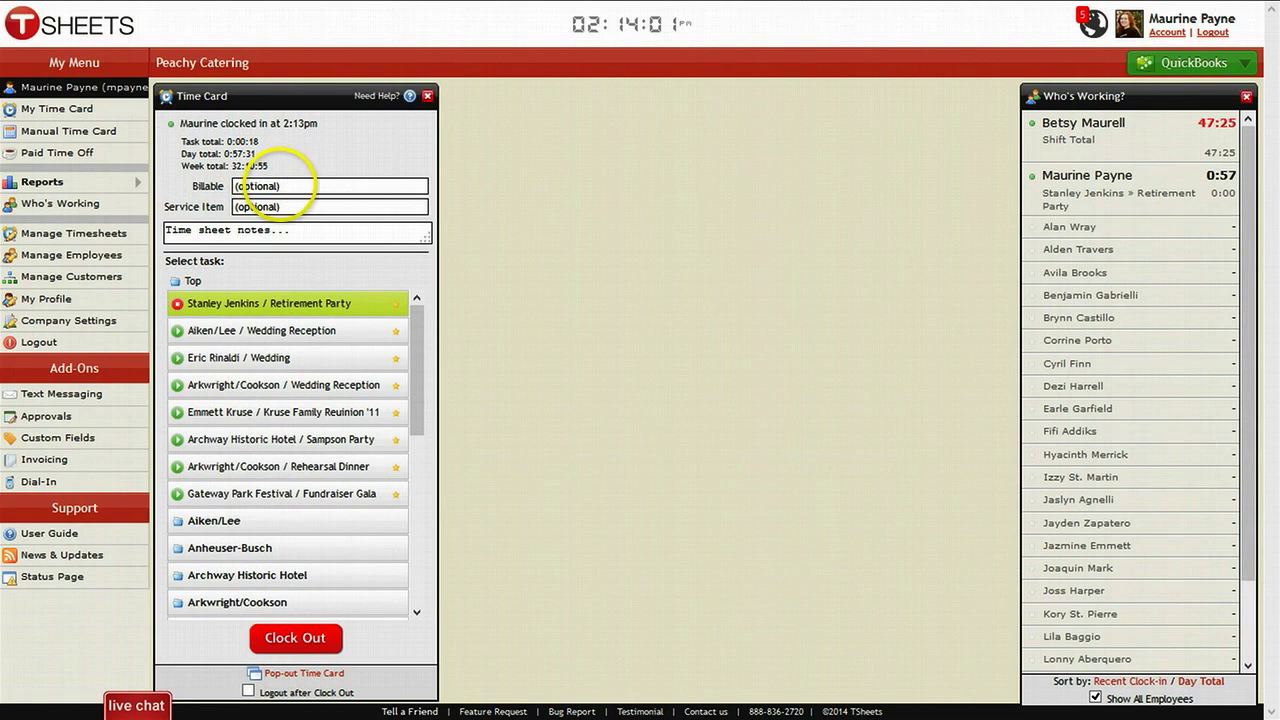
click(281, 186)
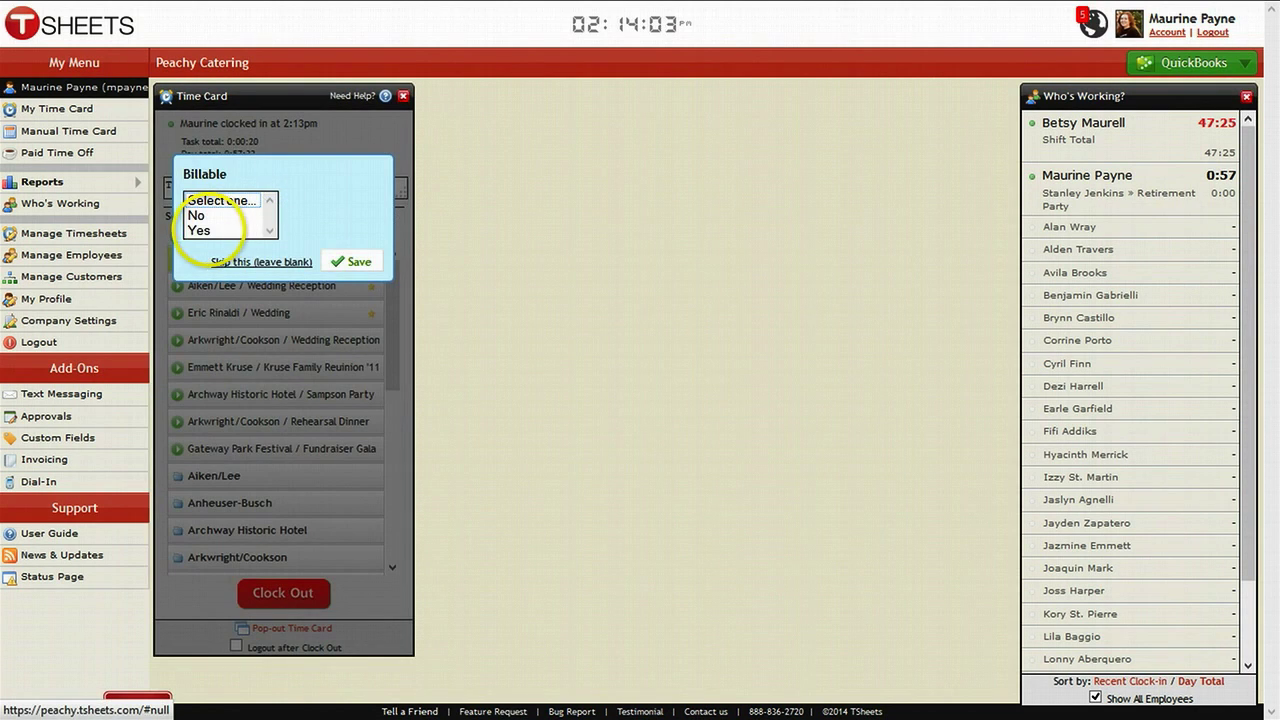
click(208, 229)
click(357, 255)
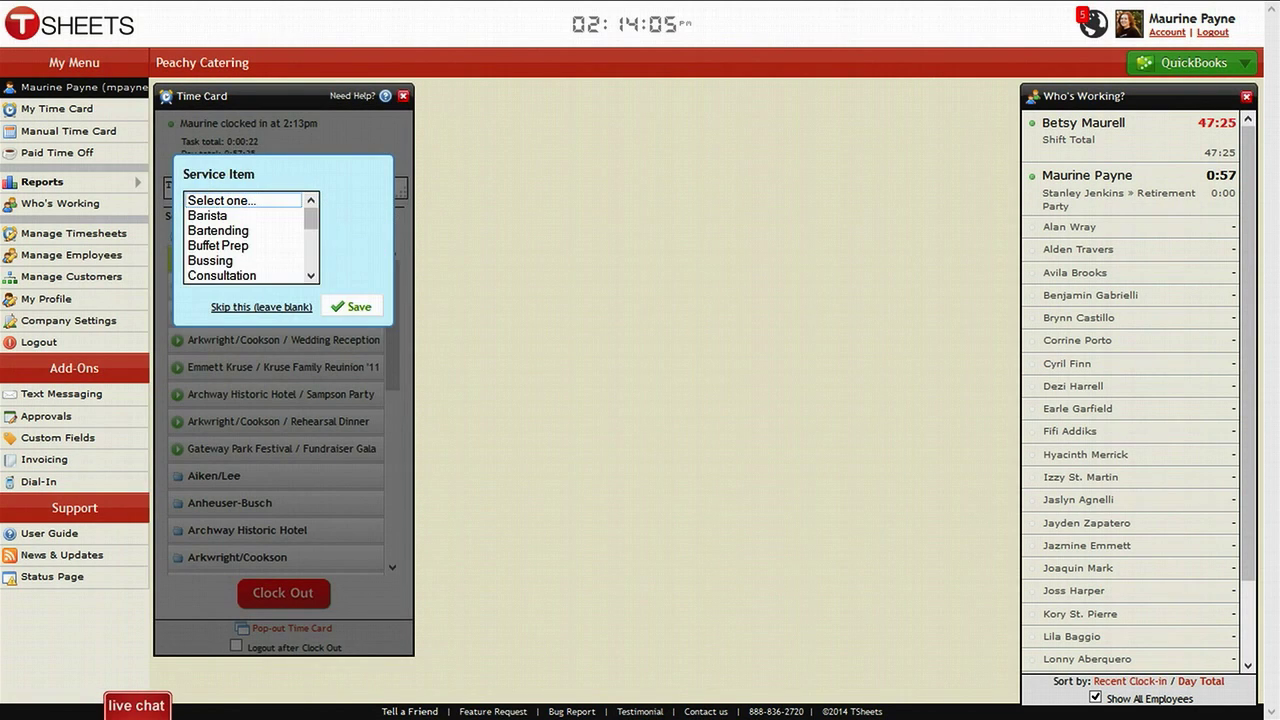
click(228, 260)
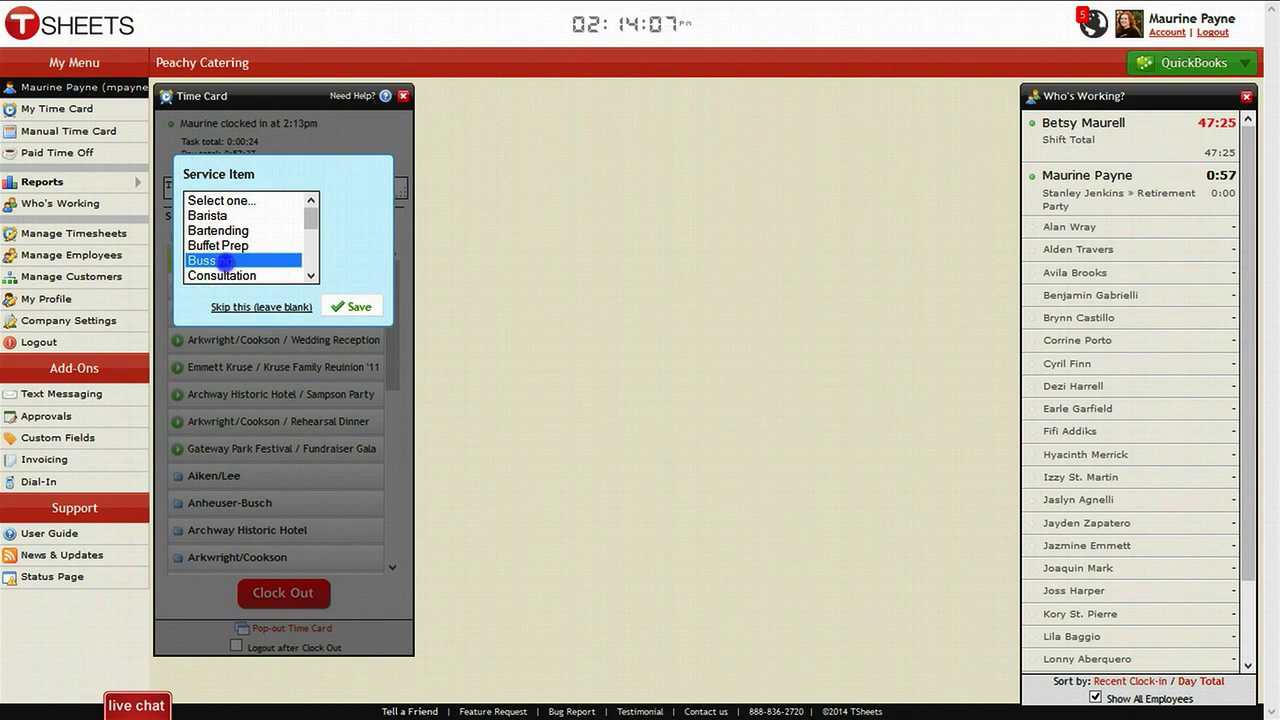
click(352, 296)
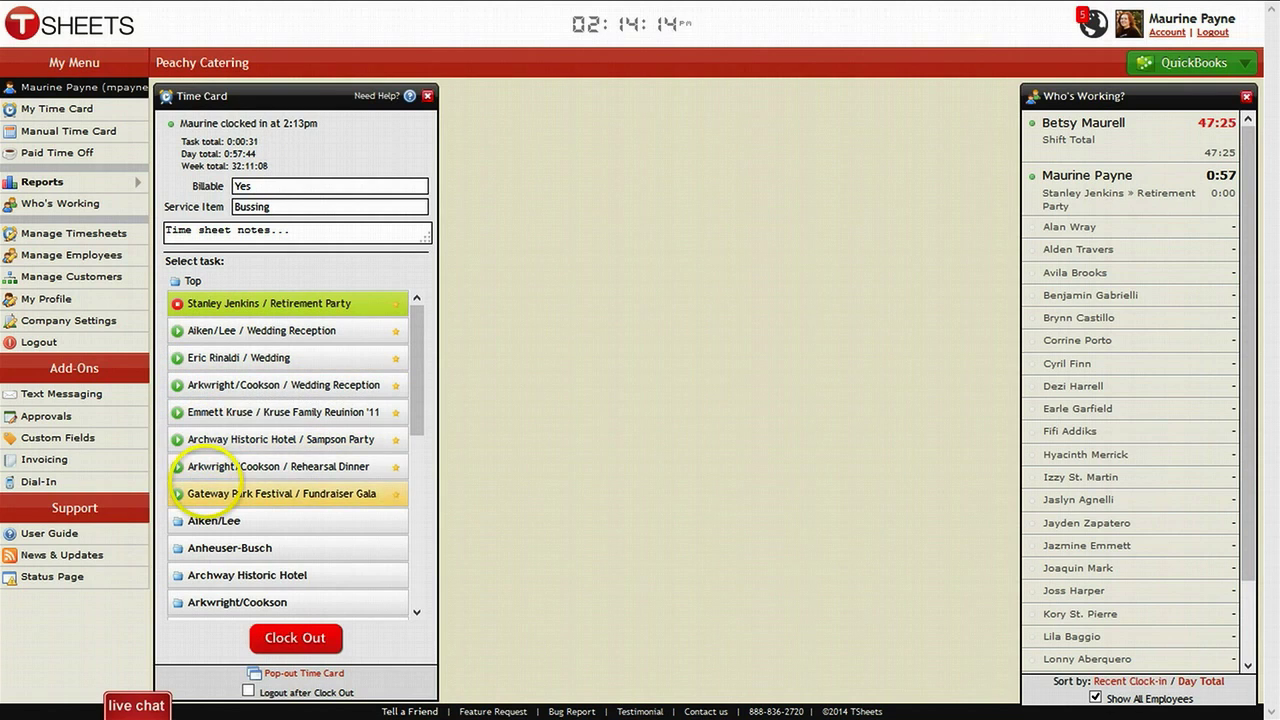
Step: Switch the time card to the Rehearsal Dinner task with Billable set to Yes and Service Item set to Buffet Prep
click(207, 468)
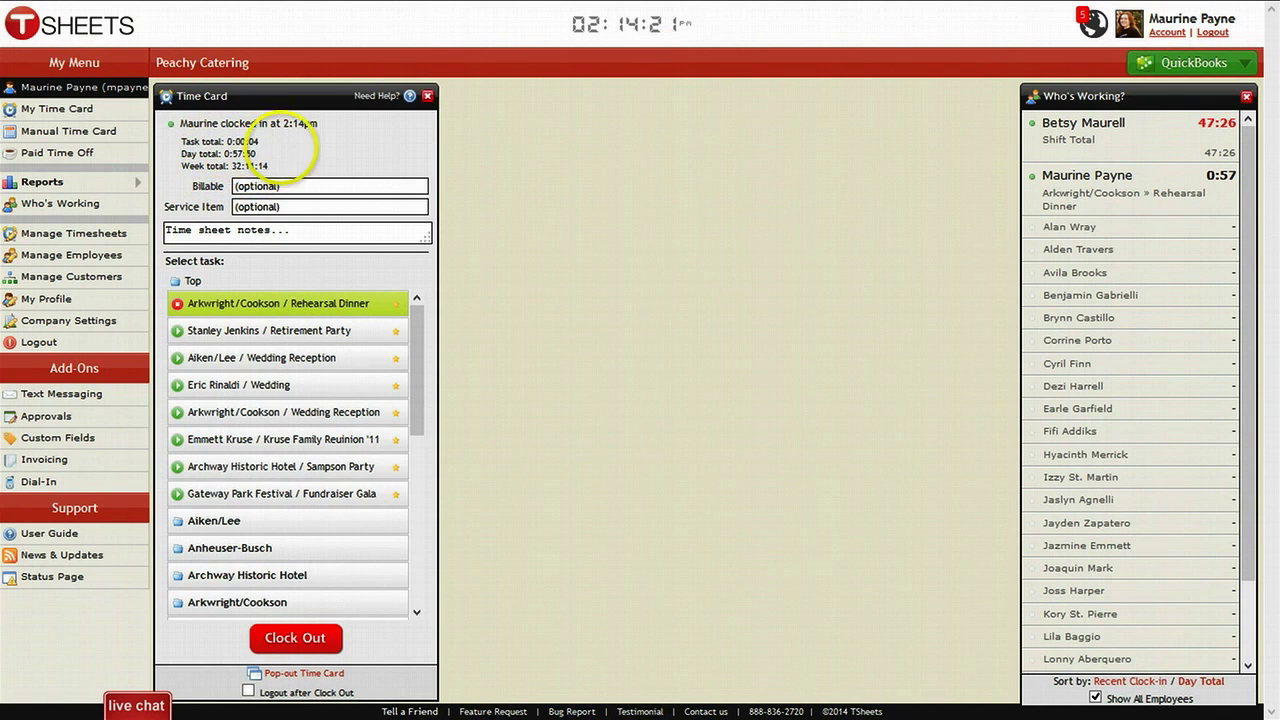
click(277, 186)
click(205, 229)
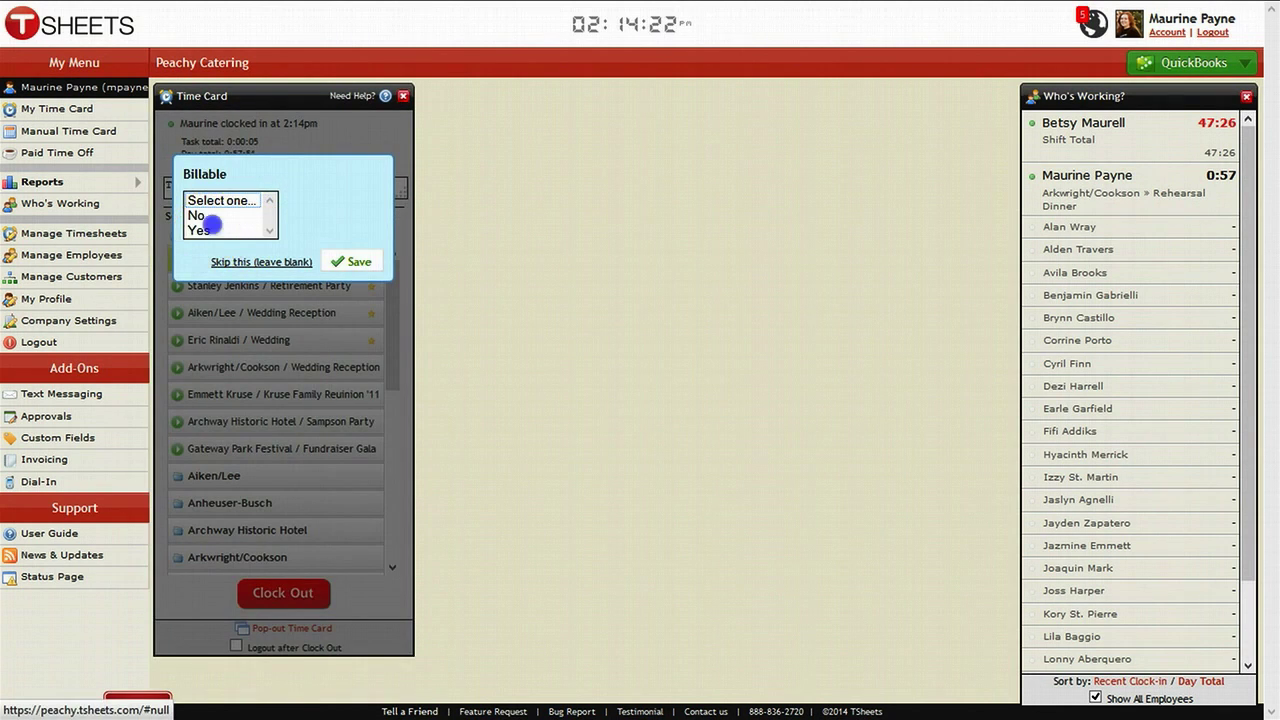
click(343, 259)
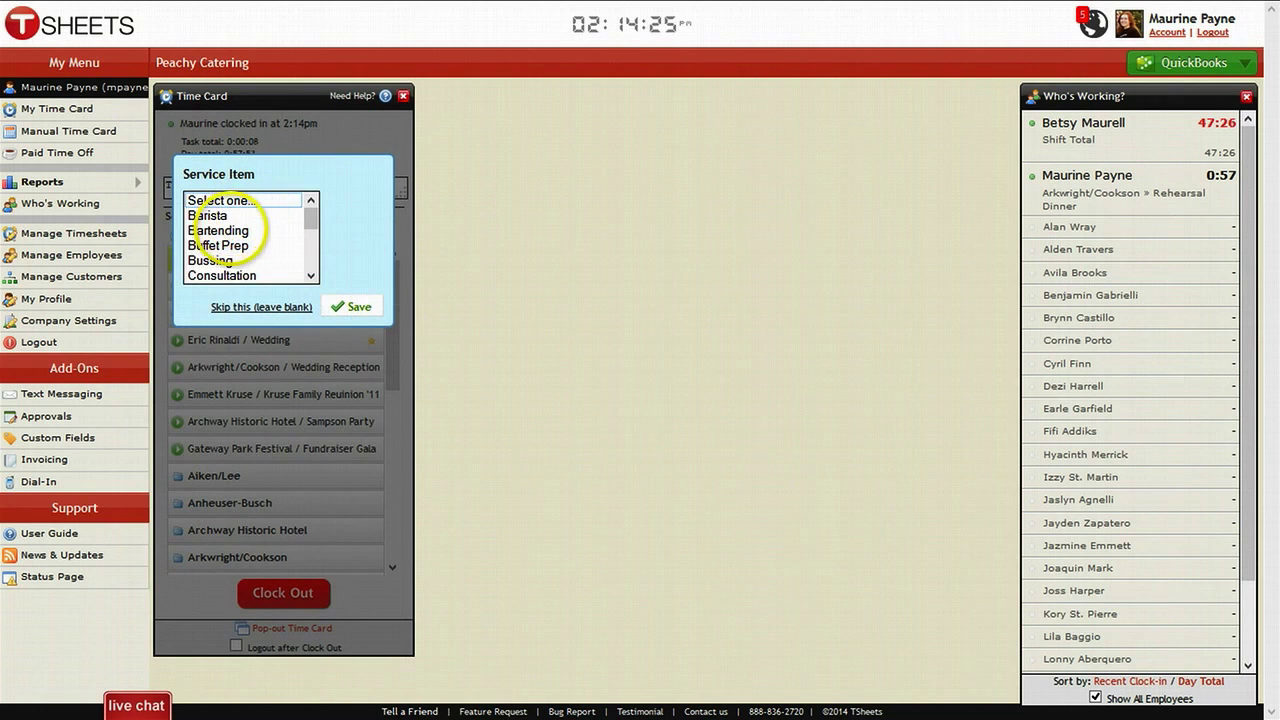
click(220, 242)
click(345, 300)
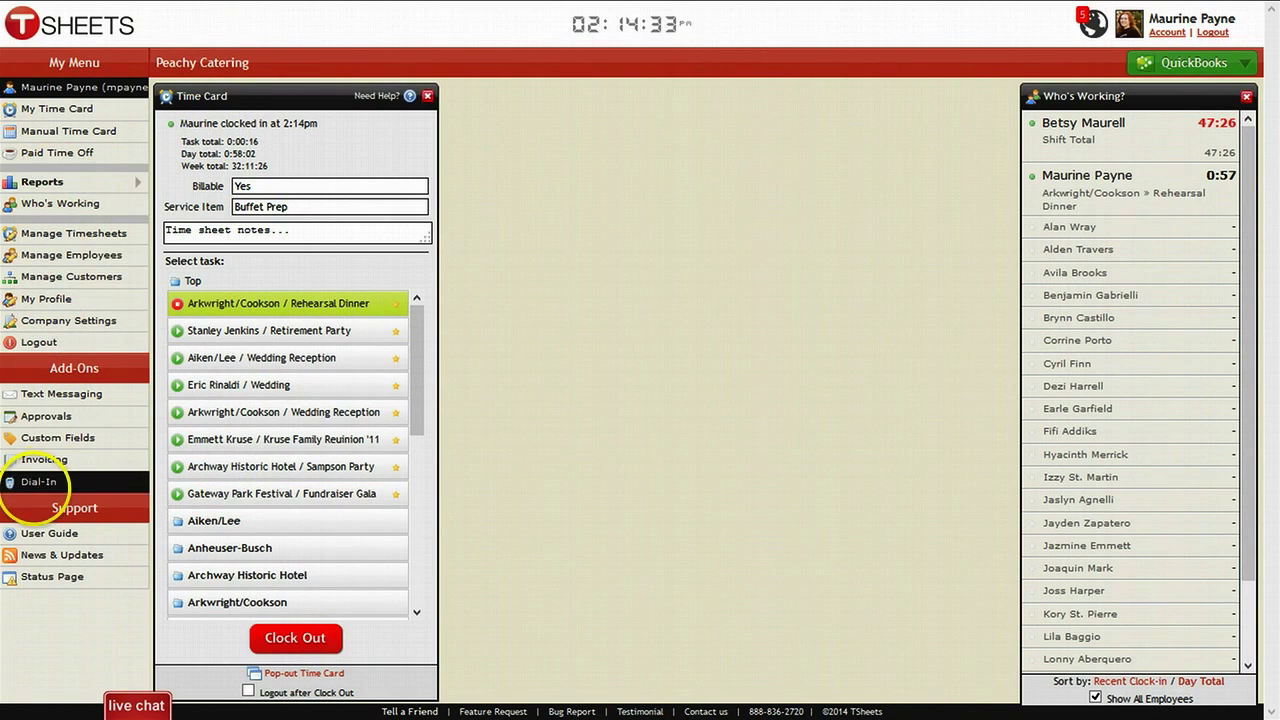
Step: Open the Dial-In log to review its call entries and close it
click(35, 482)
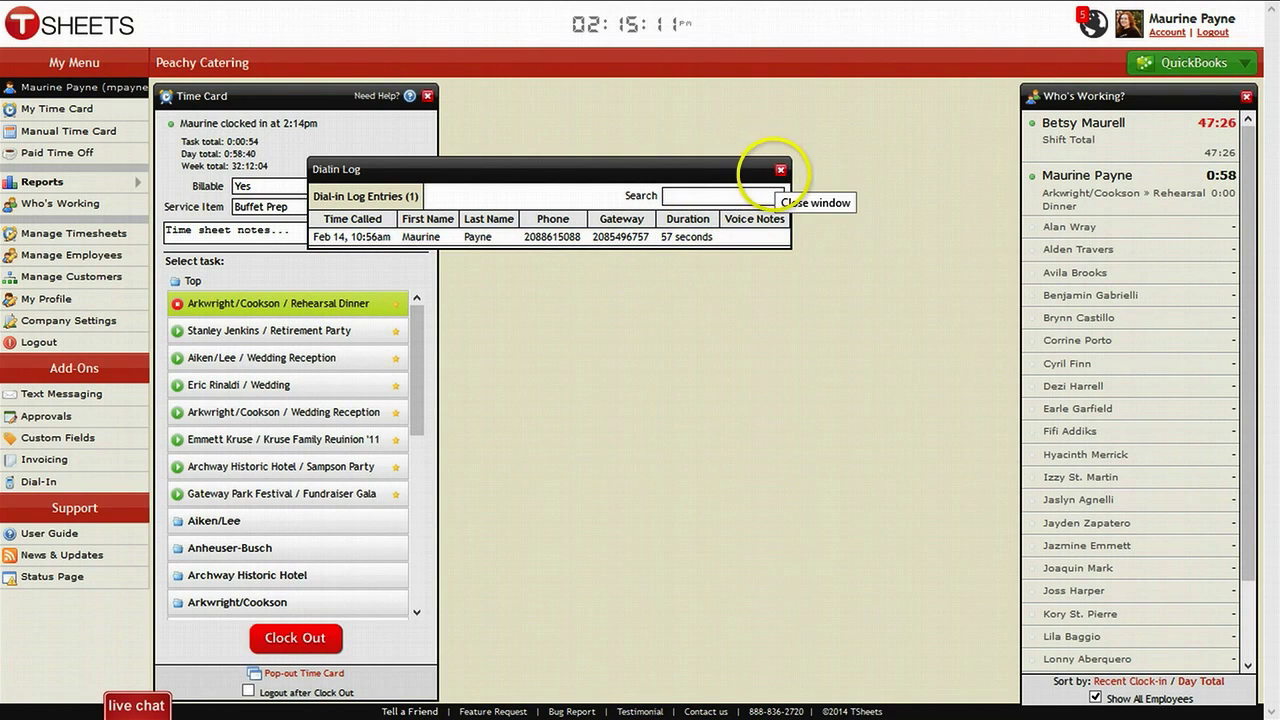
click(780, 170)
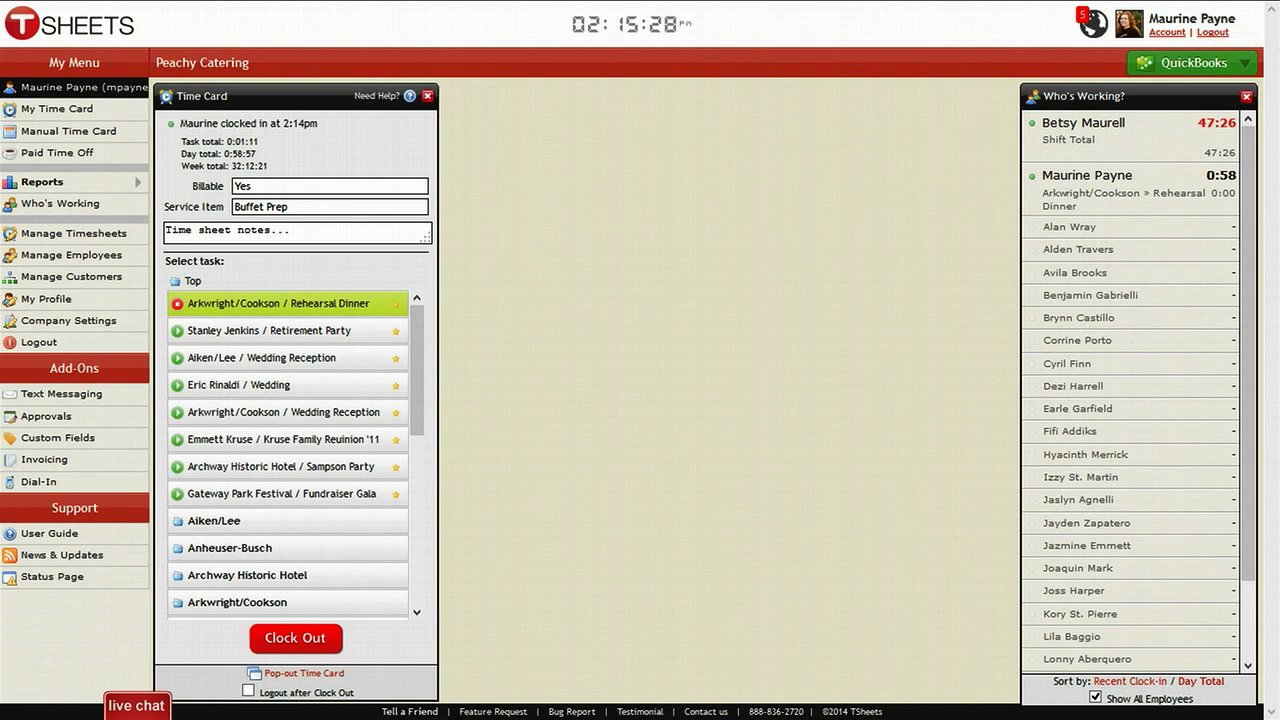
Step: Look over the available QuickBooks sync commands and check the timesheet reminders in the Notification Center
click(1244, 63)
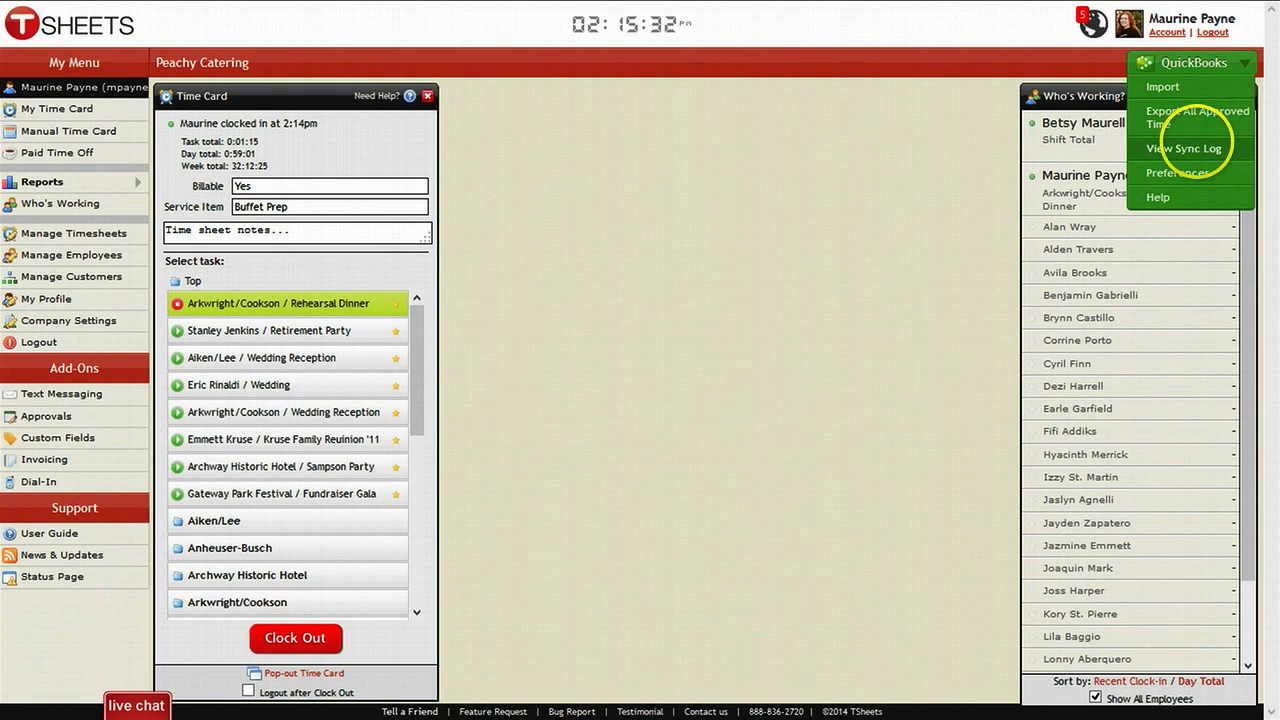
click(1093, 24)
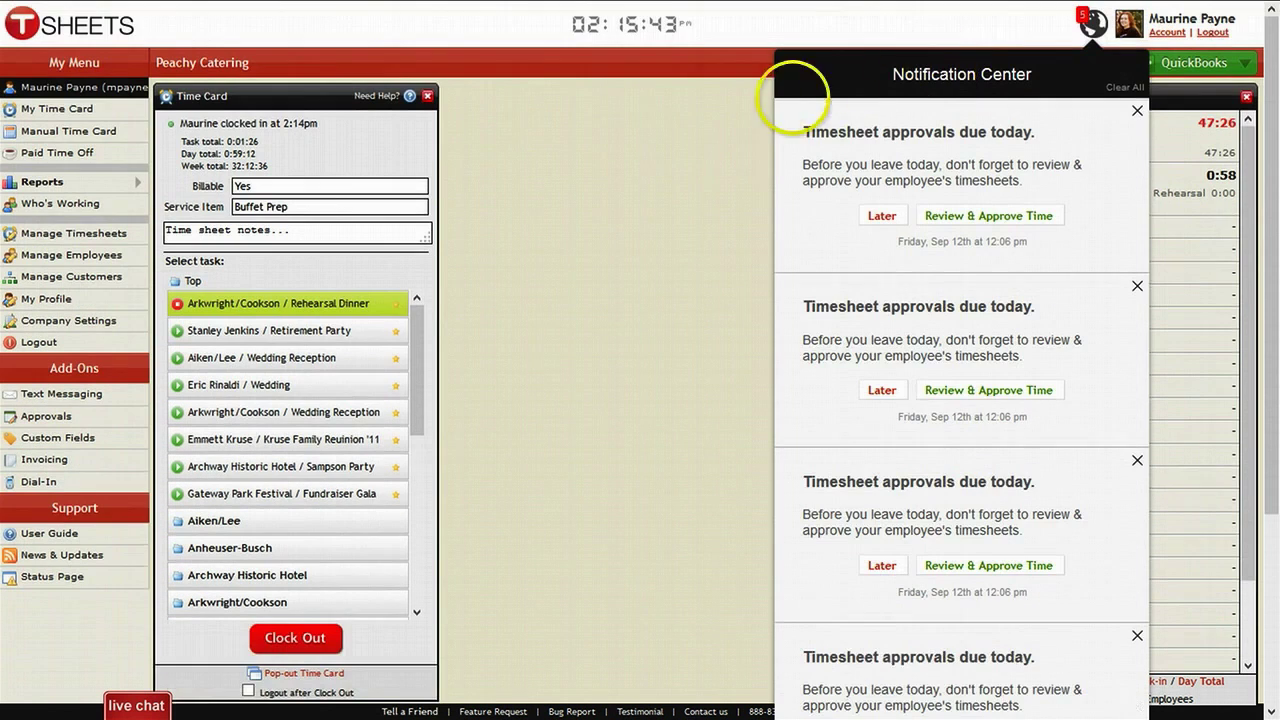
click(737, 194)
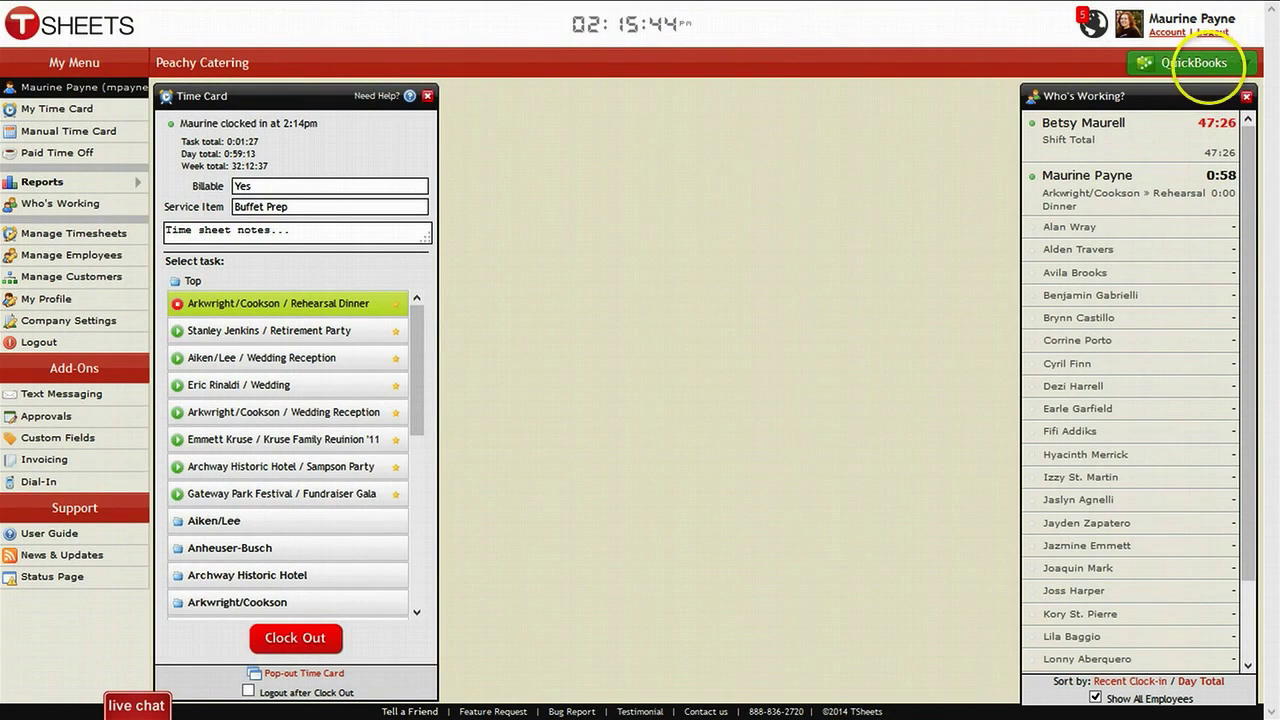
Step: Try to export all approved time to QuickBooks, and run an import from QuickBooks
click(1197, 60)
click(1165, 117)
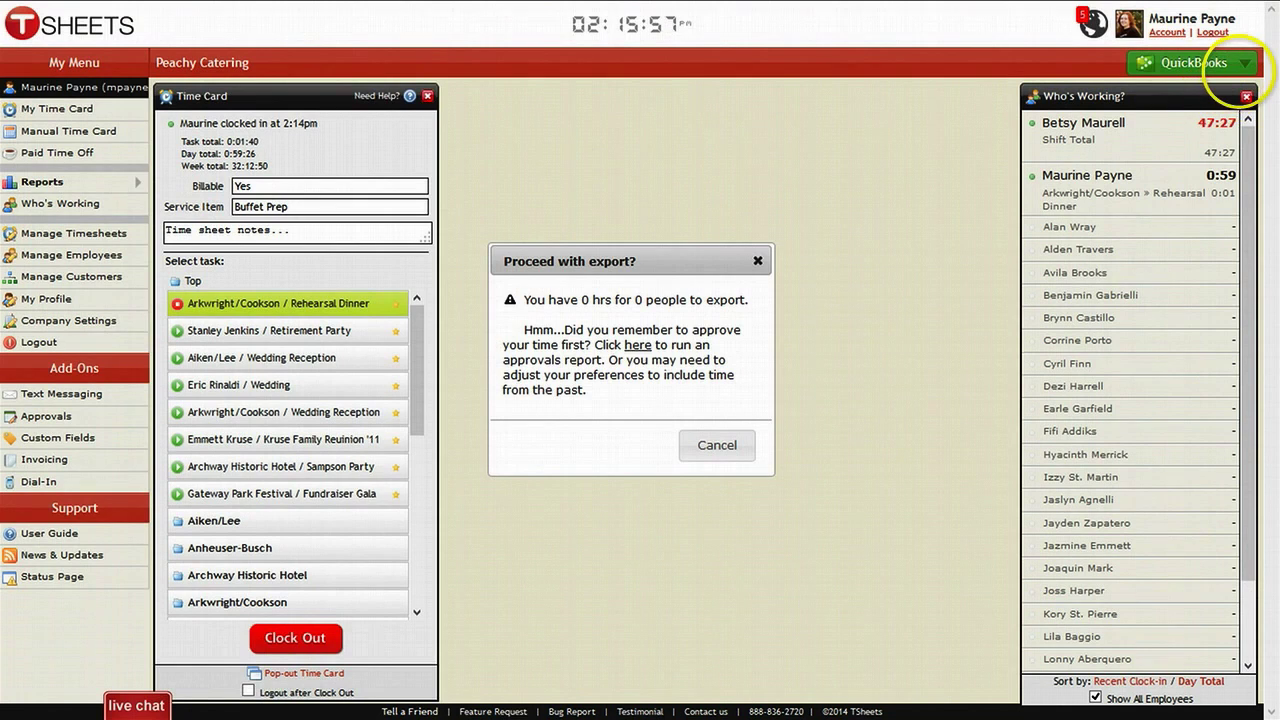
key(ctrl+plus)
click(1200, 64)
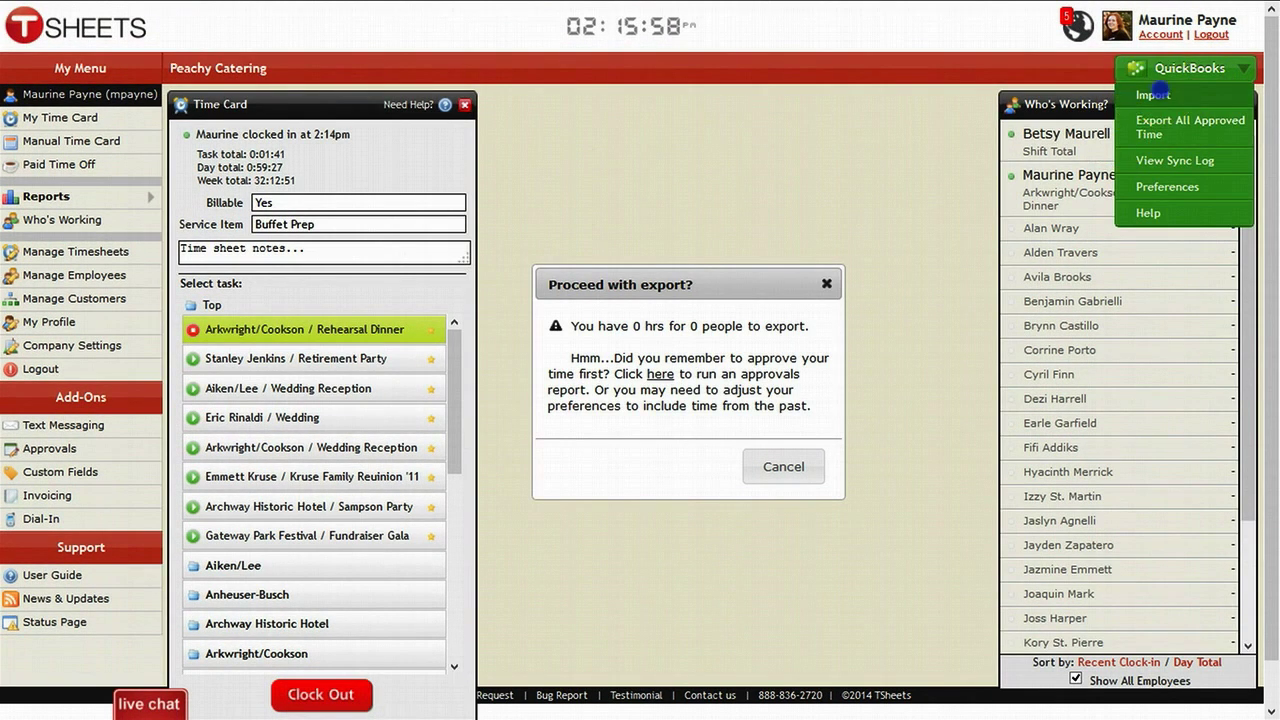
click(1150, 93)
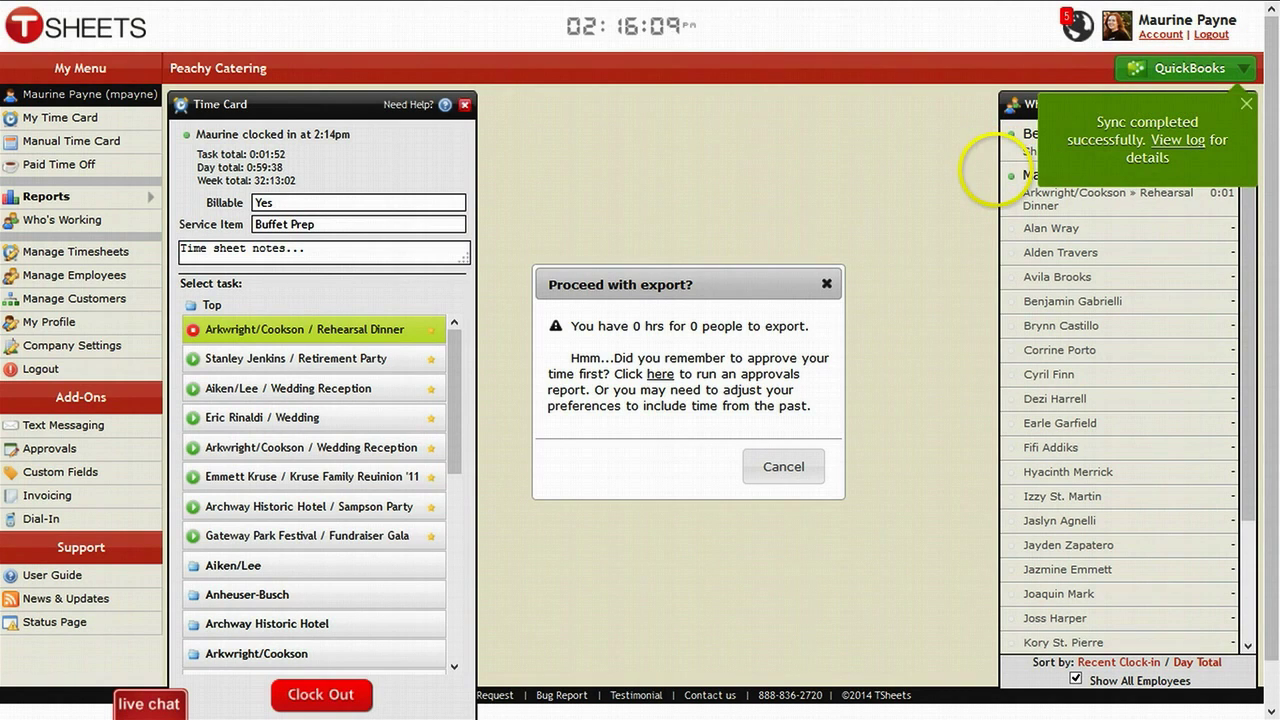
click(826, 281)
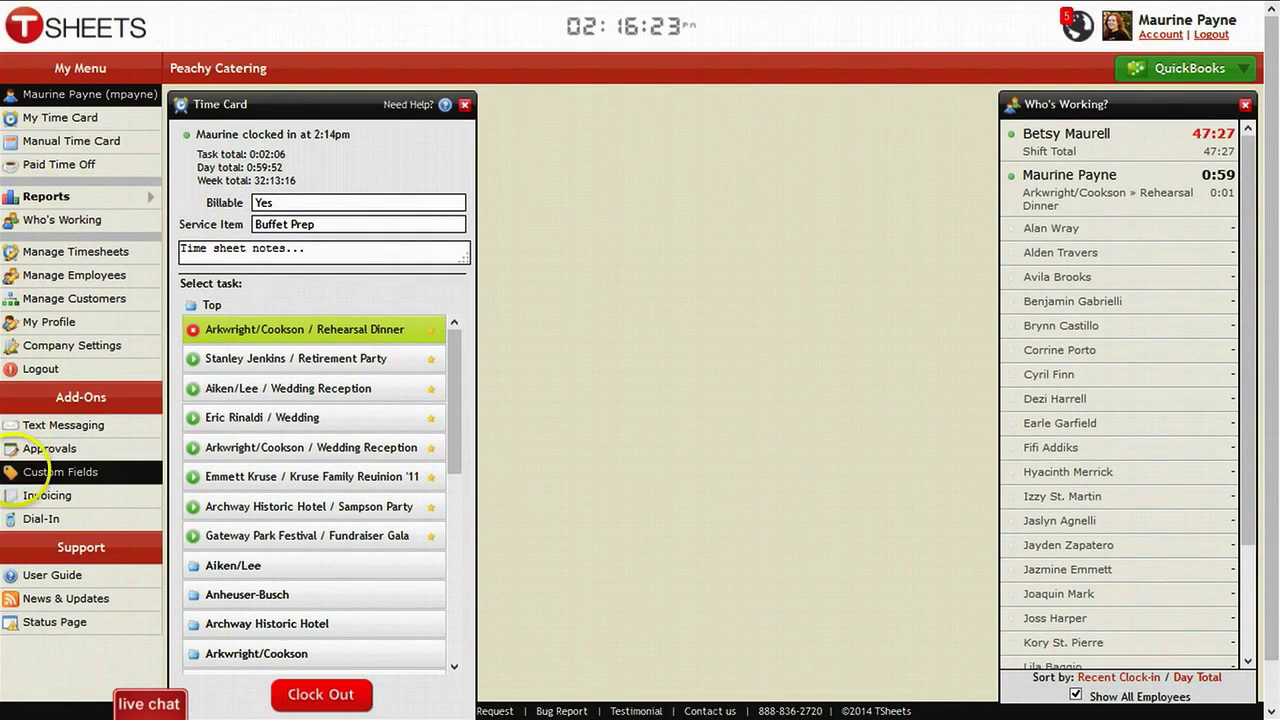
Step: Open Invoicing and preview a Detailed invoice for the client Creve Coeur Women's Association, leaving the dates blank
mouse_move(40, 497)
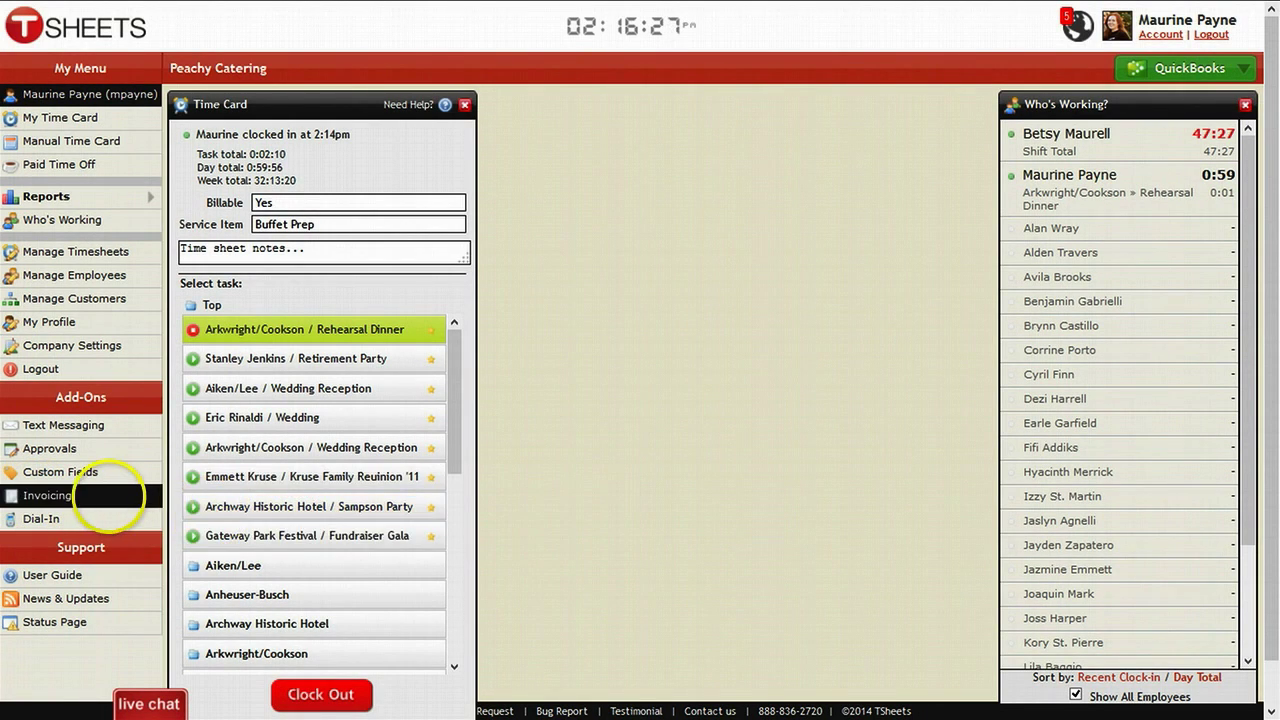
click(100, 497)
click(286, 10)
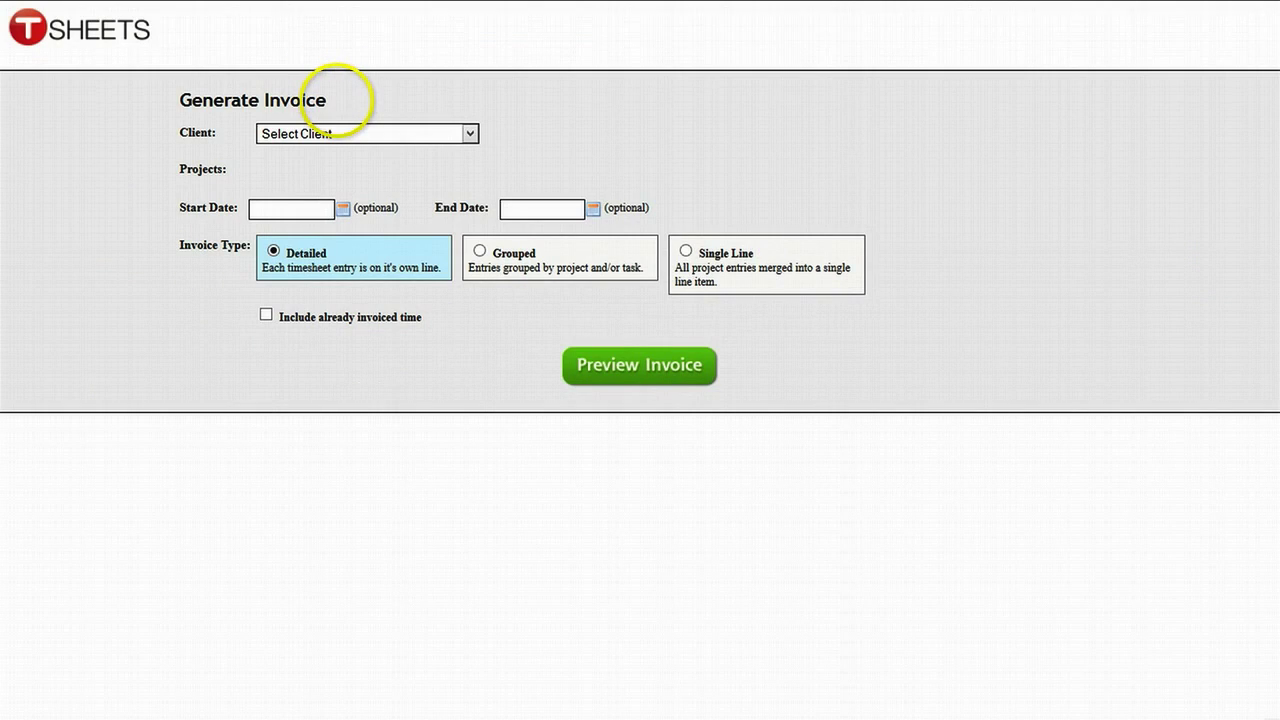
click(349, 126)
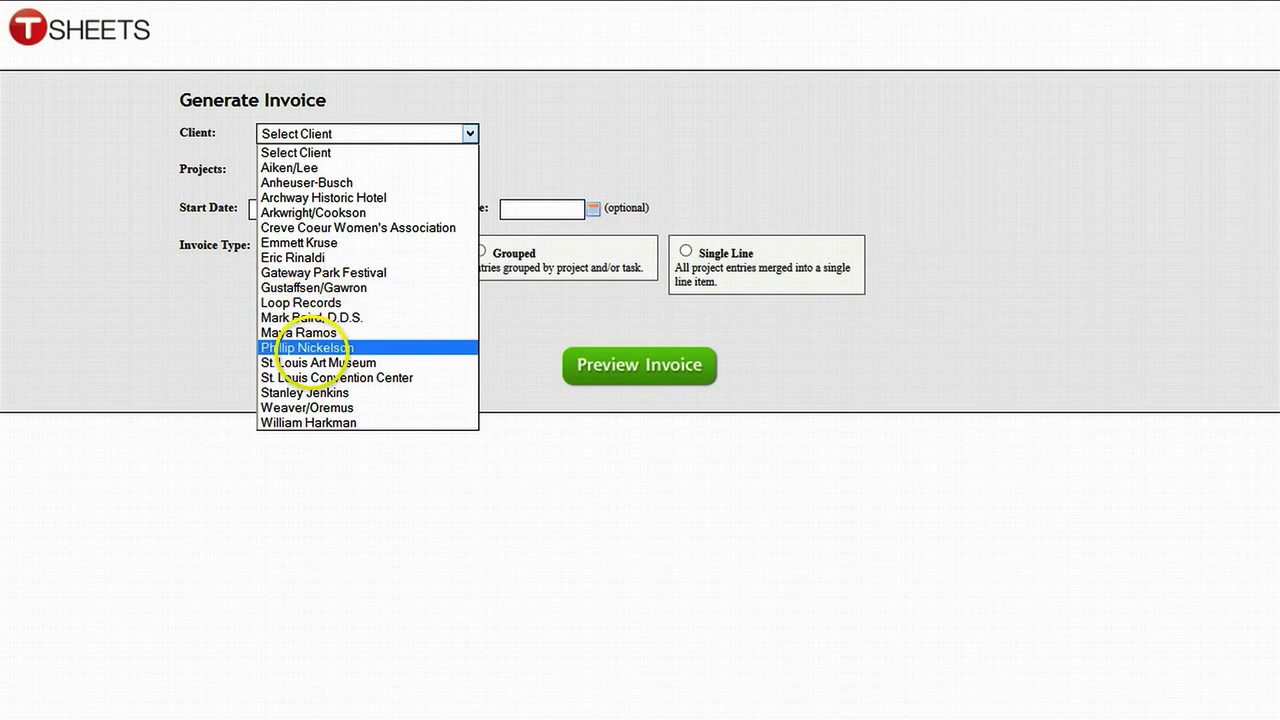
click(307, 228)
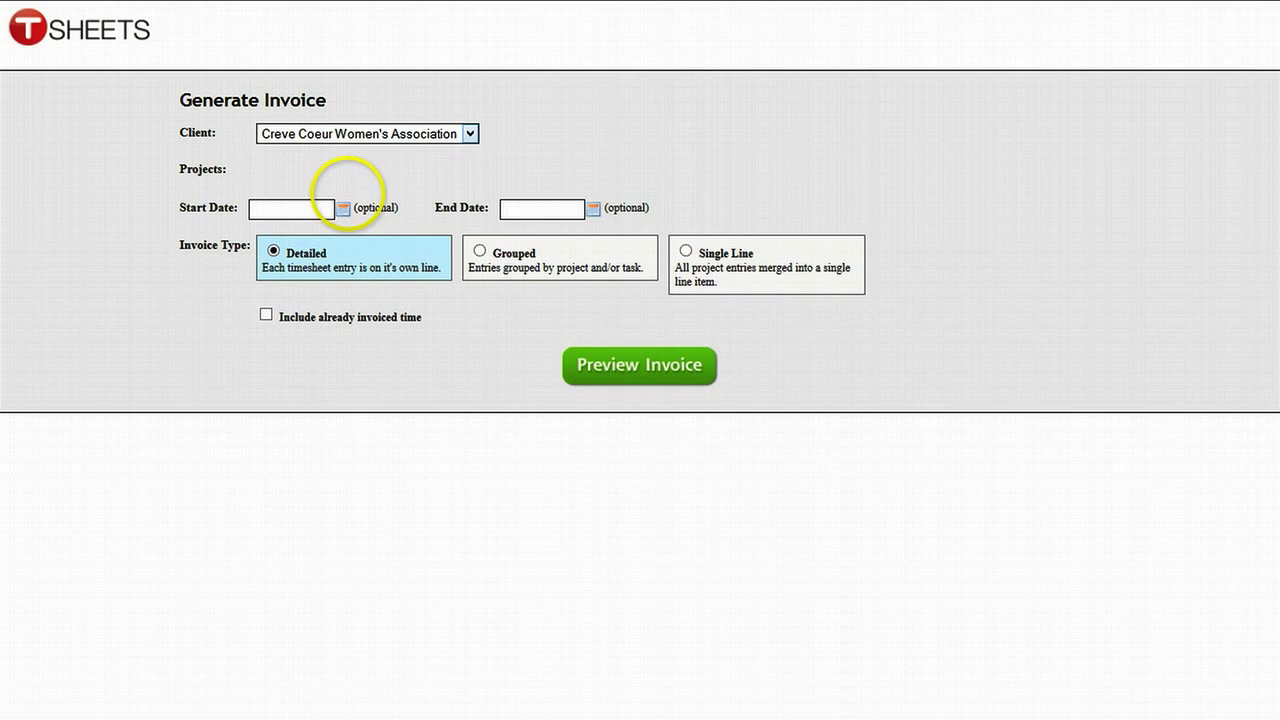
click(603, 366)
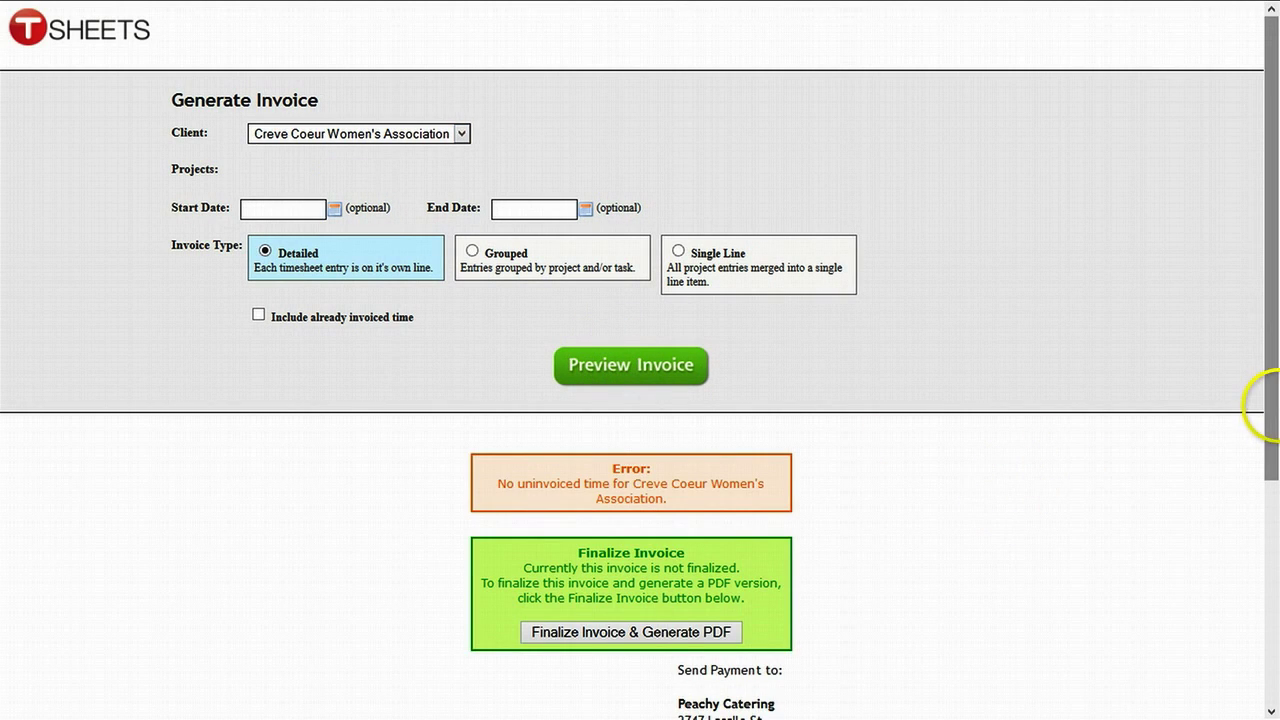
Step: Finalize the previewed invoice as a PDF and return to the main dashboard
drag(1265, 405, 1265, 497)
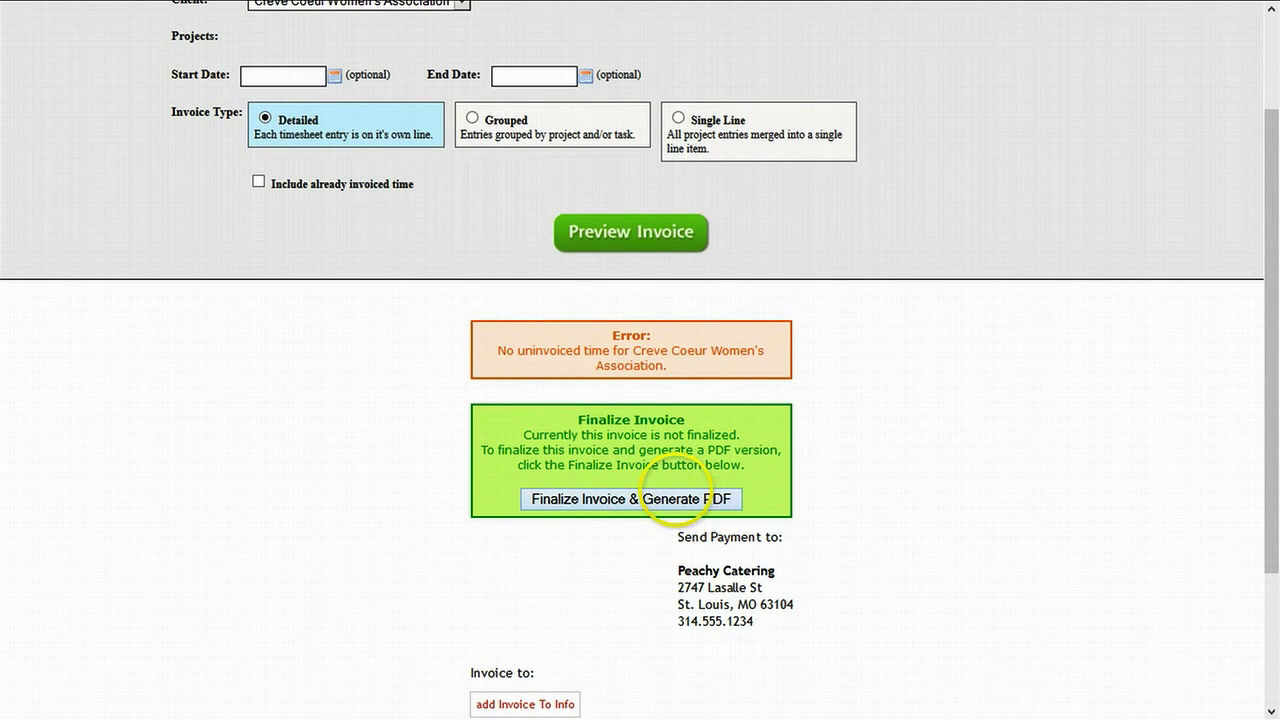
click(672, 497)
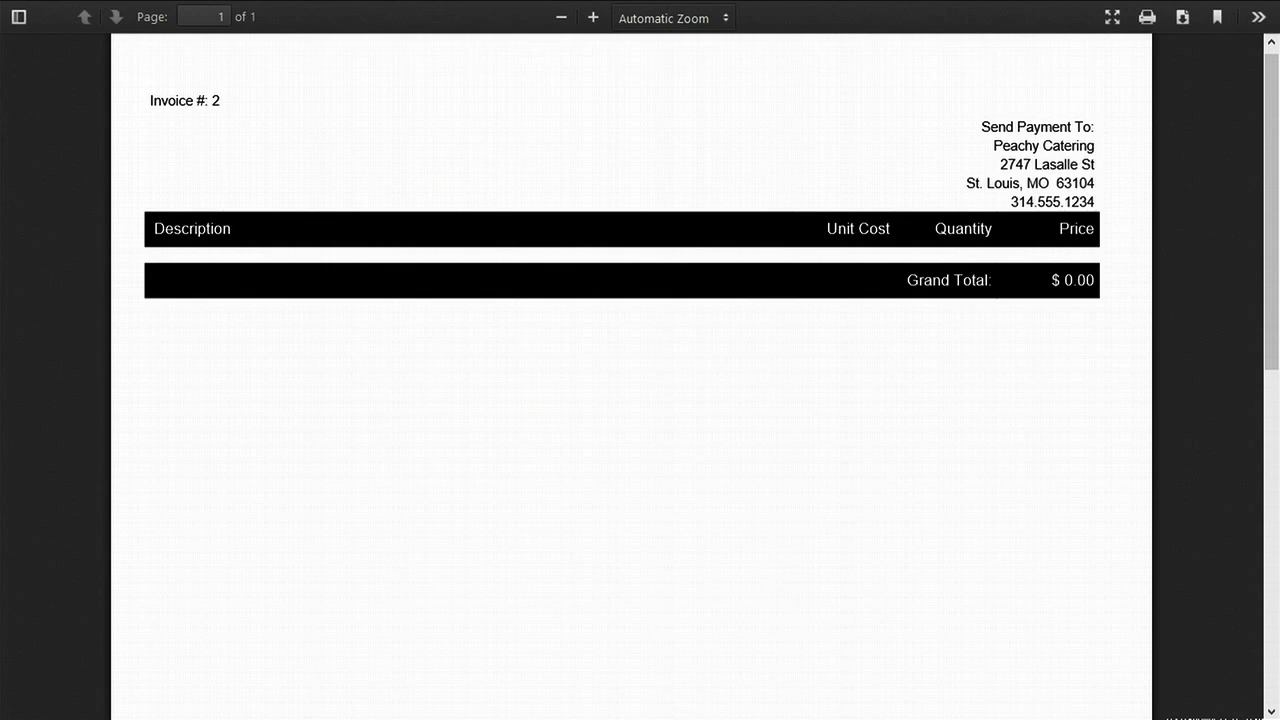
click(110, 14)
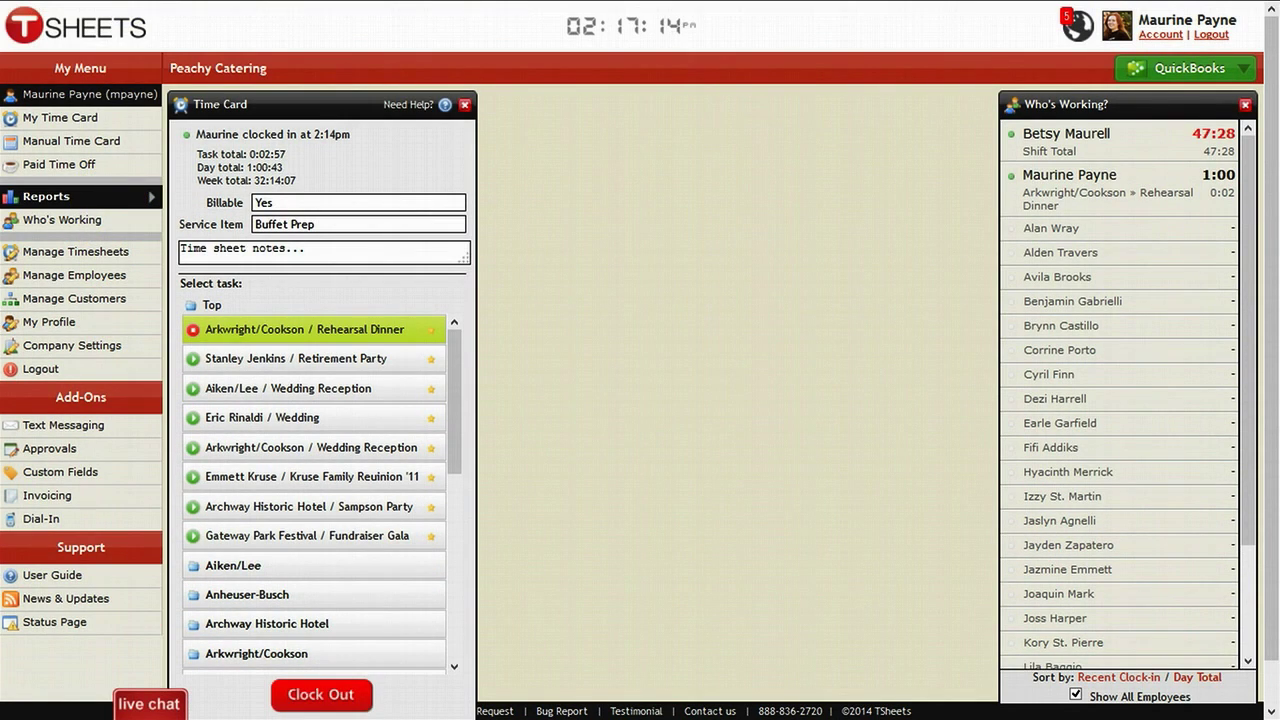
Step: Run a Payroll Report for all employees for the pay period 09/08 - 09/14, 2014
click(109, 197)
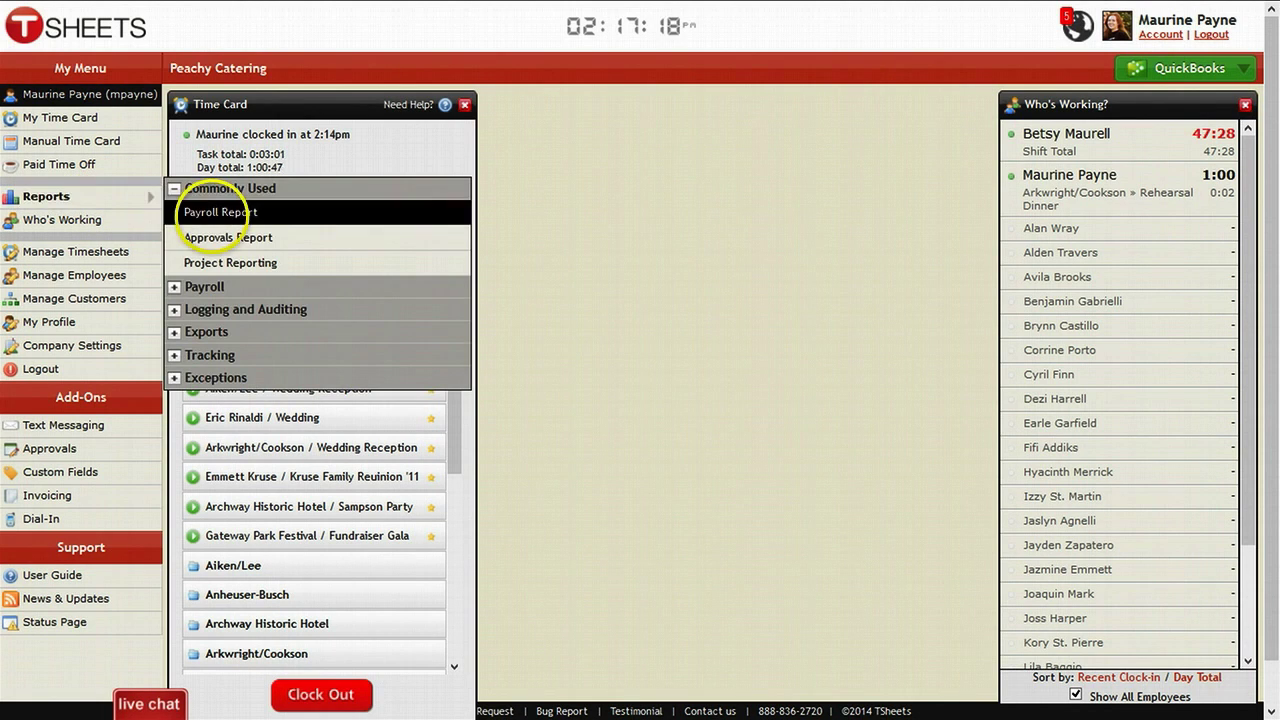
click(208, 212)
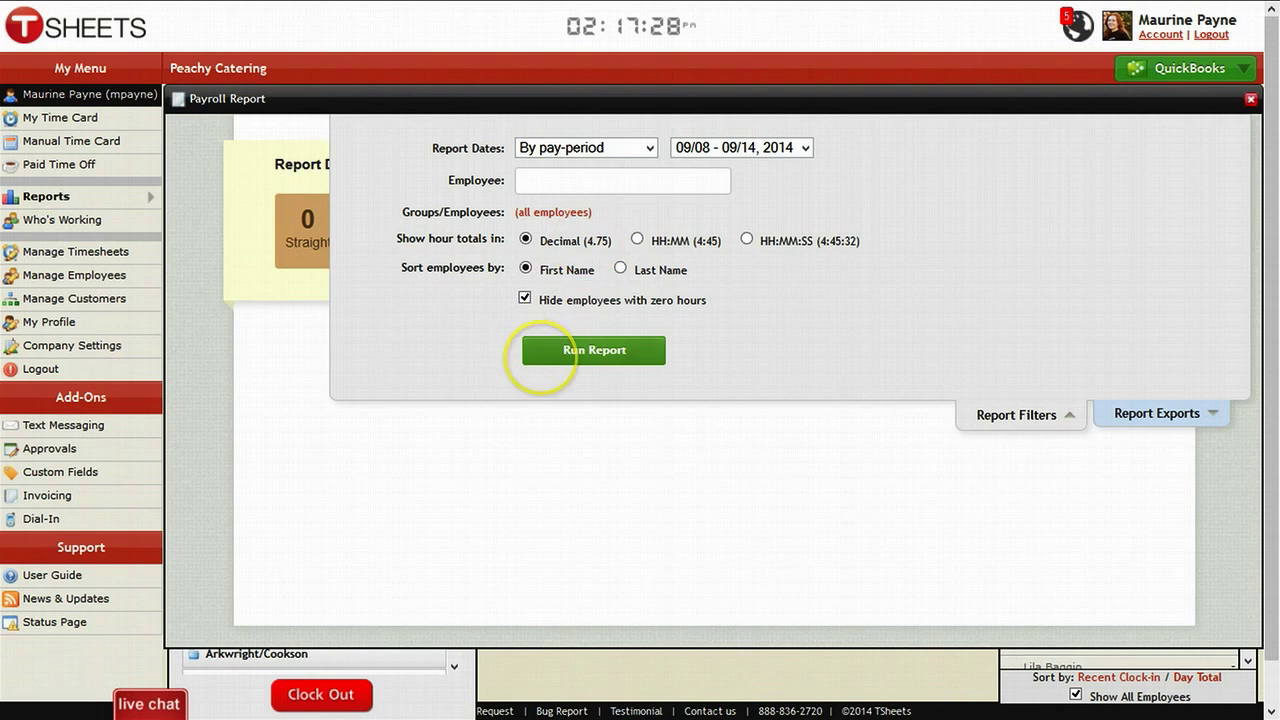
click(545, 352)
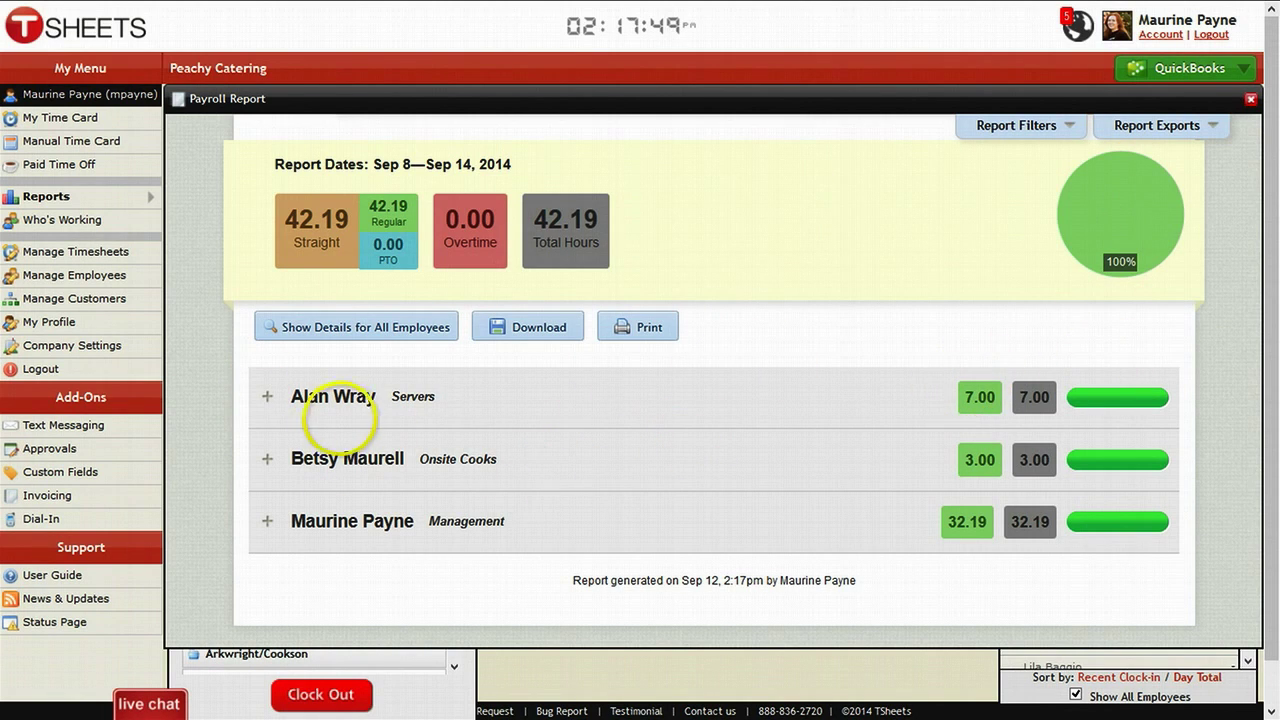
Step: Expand the Servers employee's entry in the payroll report and review the job breakout, overtime and daily timesheet details
double_click(265, 400)
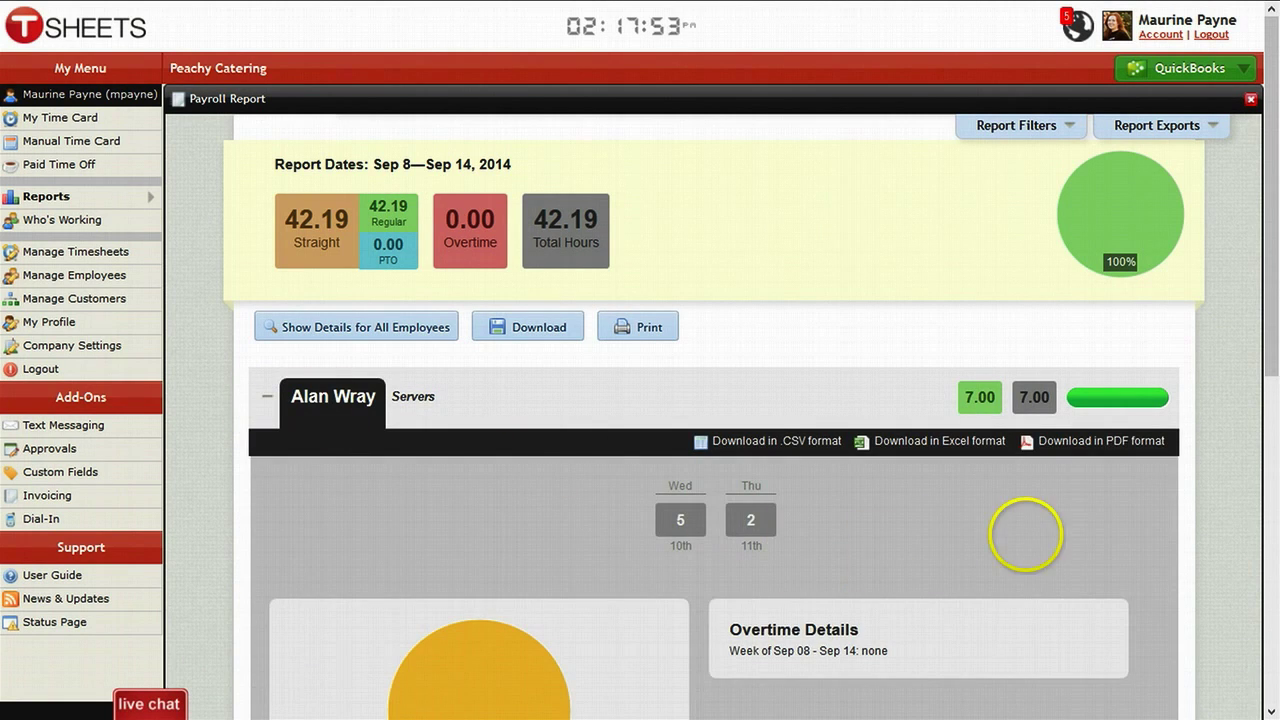
drag(1272, 355, 1274, 622)
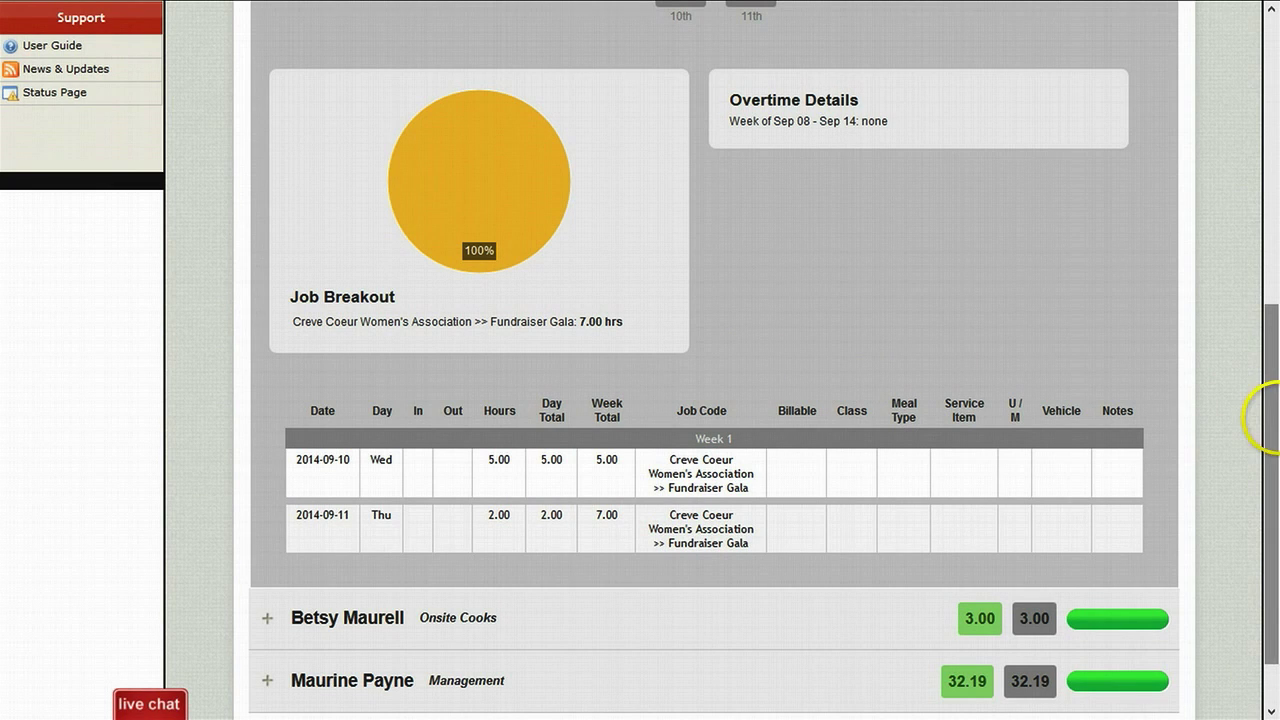
drag(1268, 418, 1276, 492)
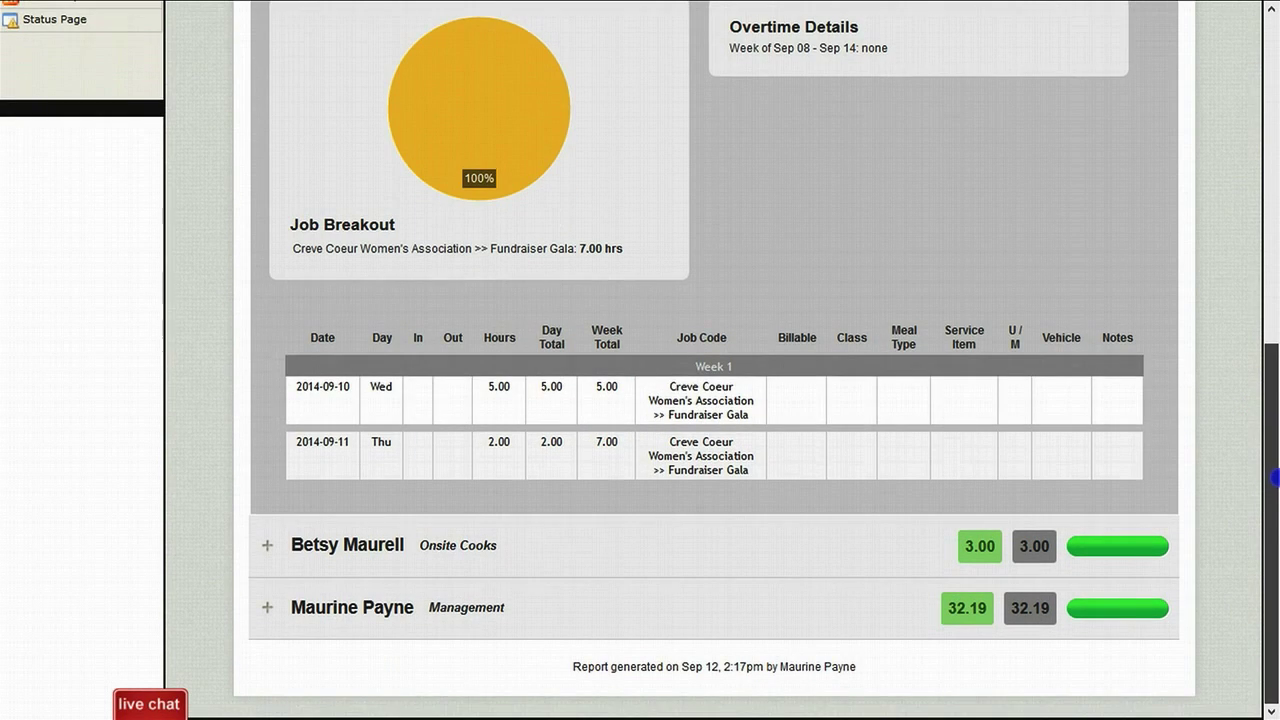
drag(1272, 453, 1236, 67)
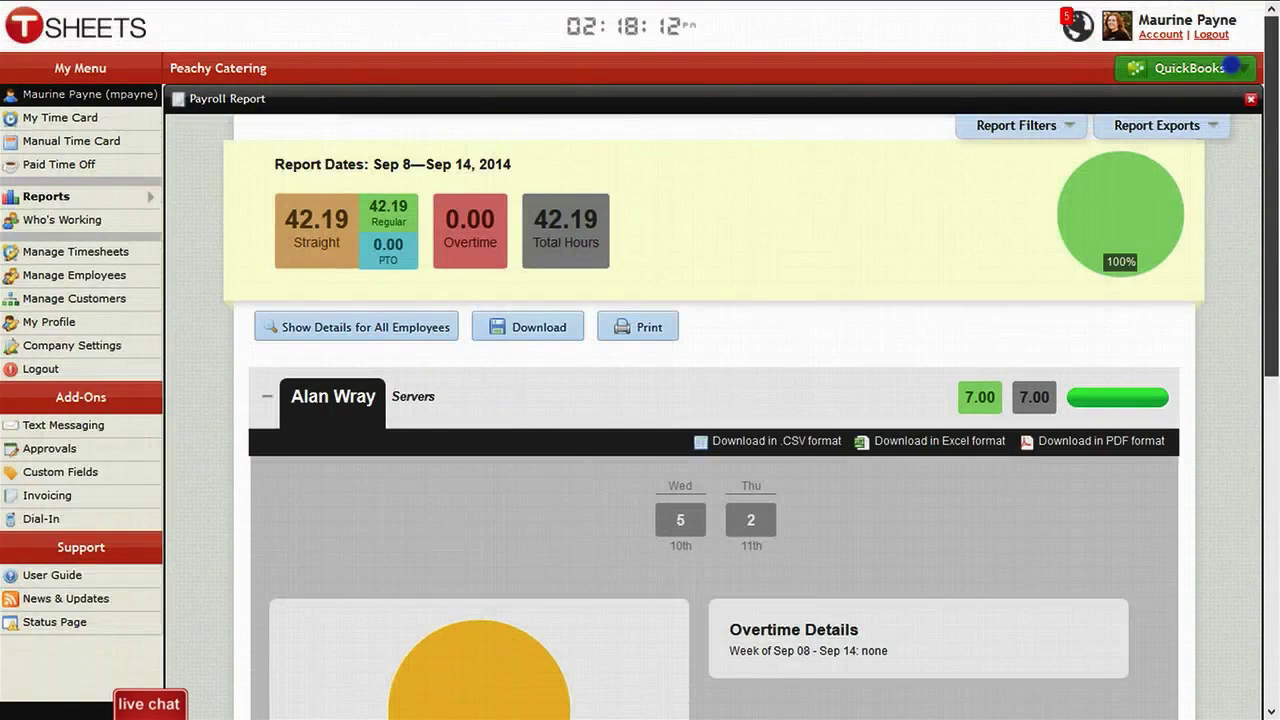